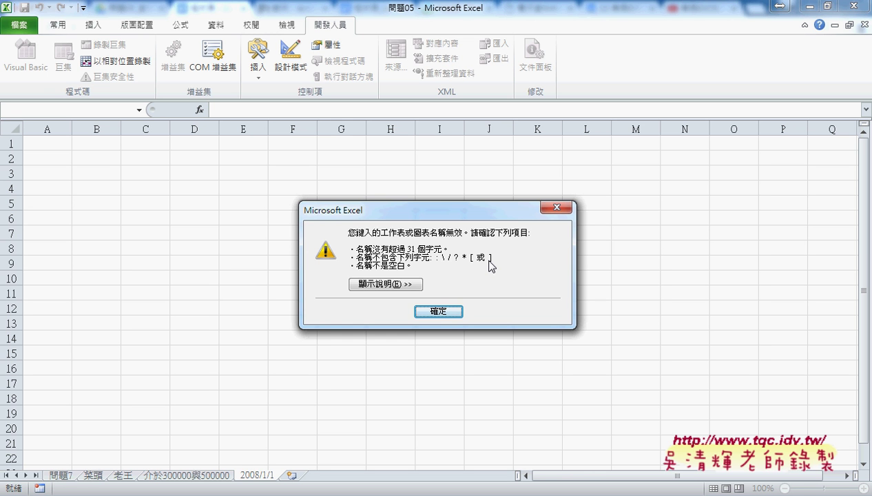
Dismiss the invalid sheet-name warning and permanently delete the leftover date-named sheet
left_click(442, 310)
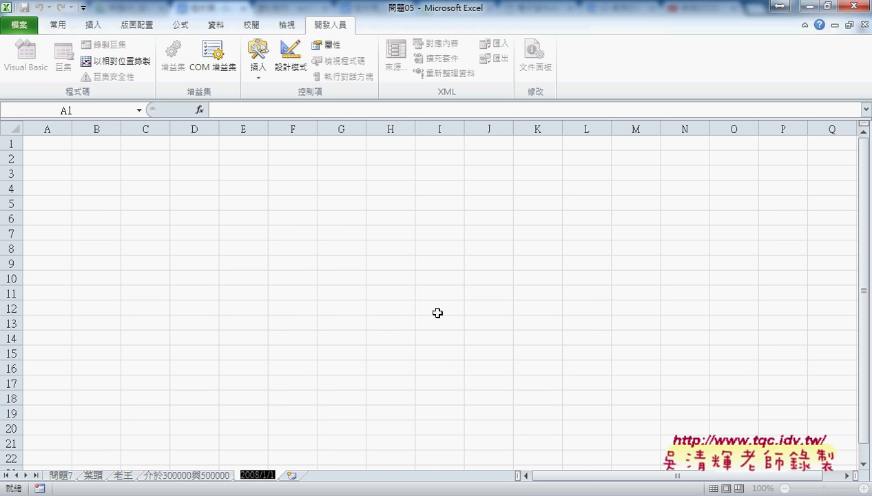
left_click(371, 458)
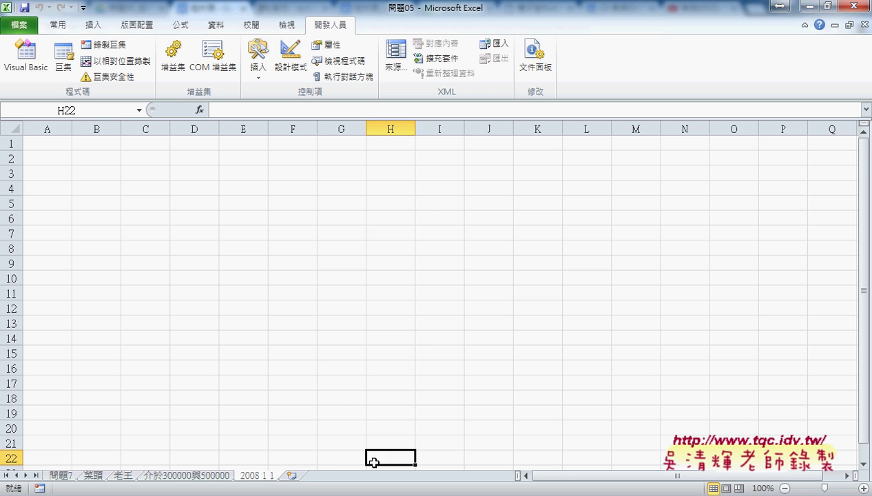
right_click(270, 476)
left_click(308, 333)
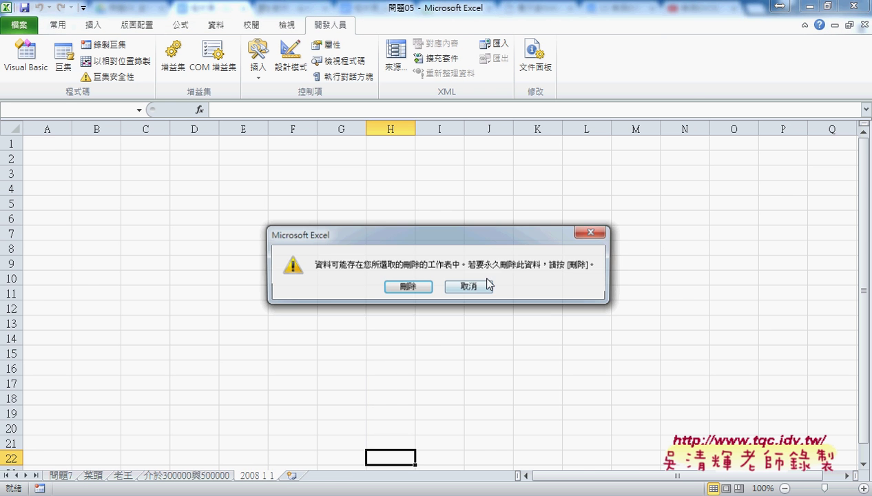
left_click(410, 286)
In the maximized macro code, set a breakpoint on Sheets.Add After:=Sheets(Sheets.Count), then return to the workbook
left_click(28, 62)
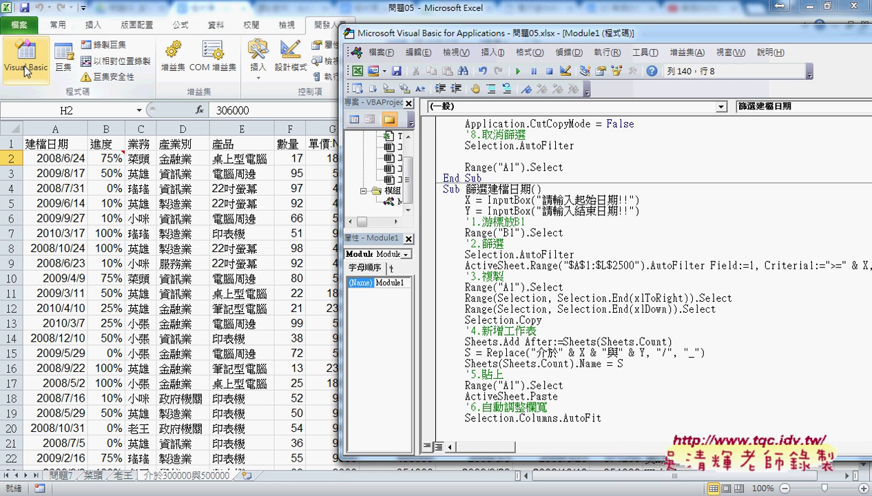
double_click(496, 33)
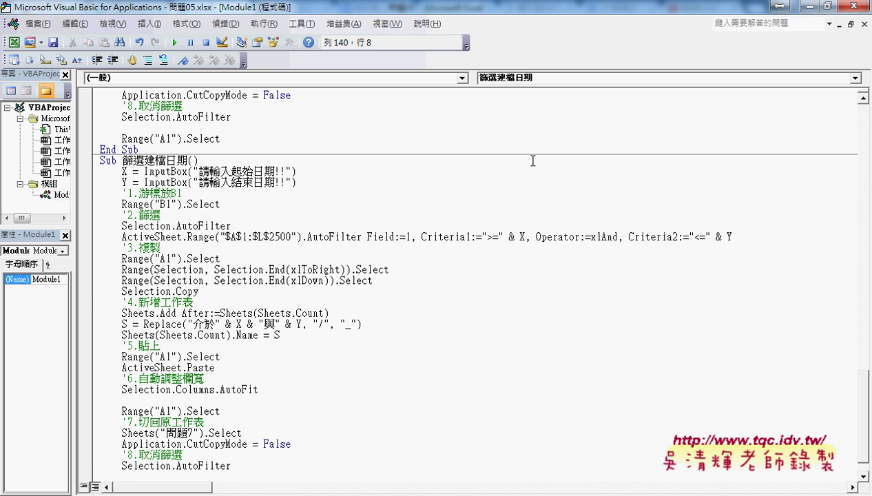
scroll(504, 217, "down", 1)
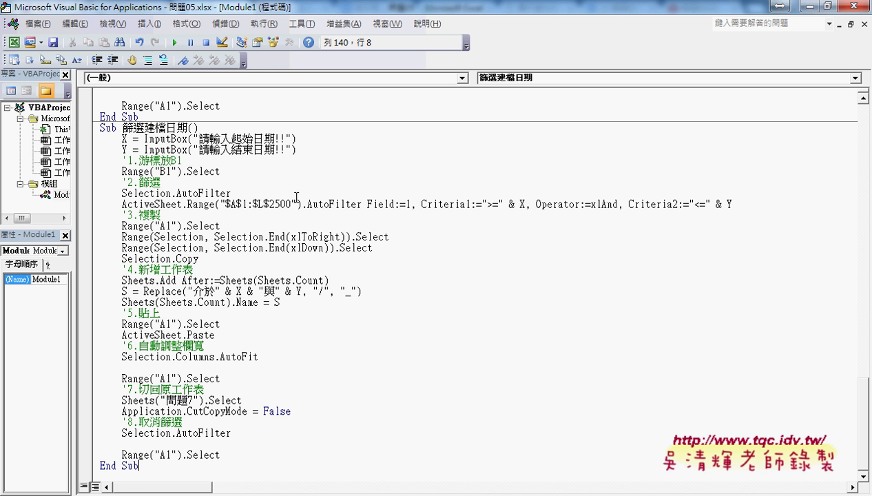
left_click_drag(182, 138, 300, 138)
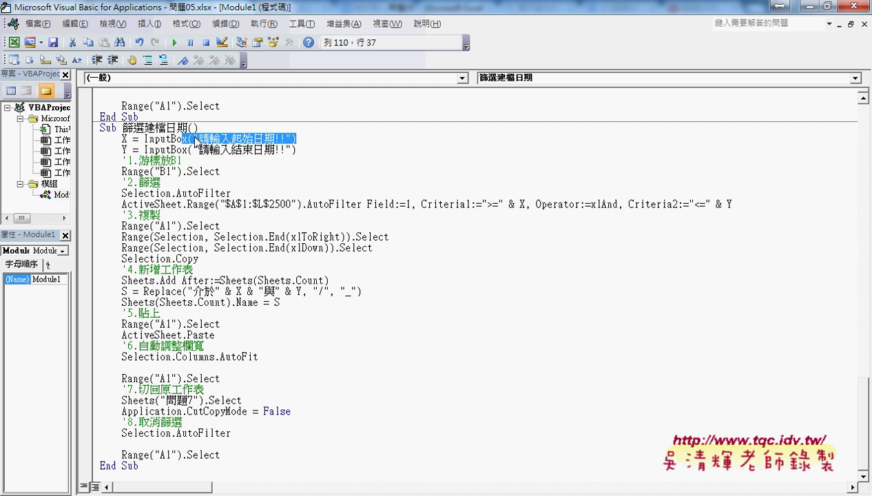
left_click_drag(187, 149, 302, 150)
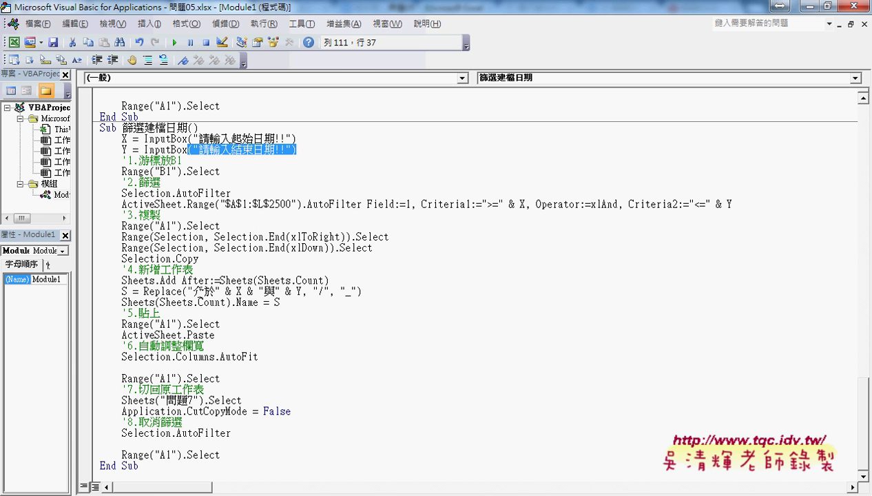
left_click(85, 280)
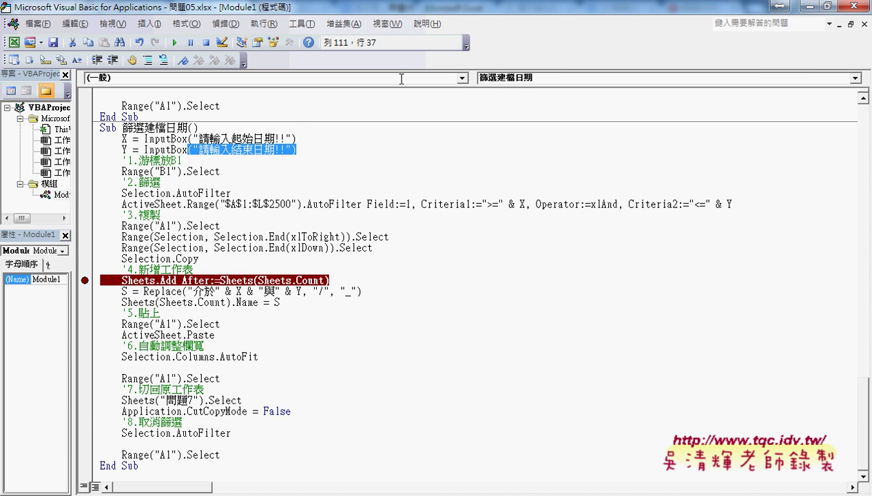
left_click(835, 7)
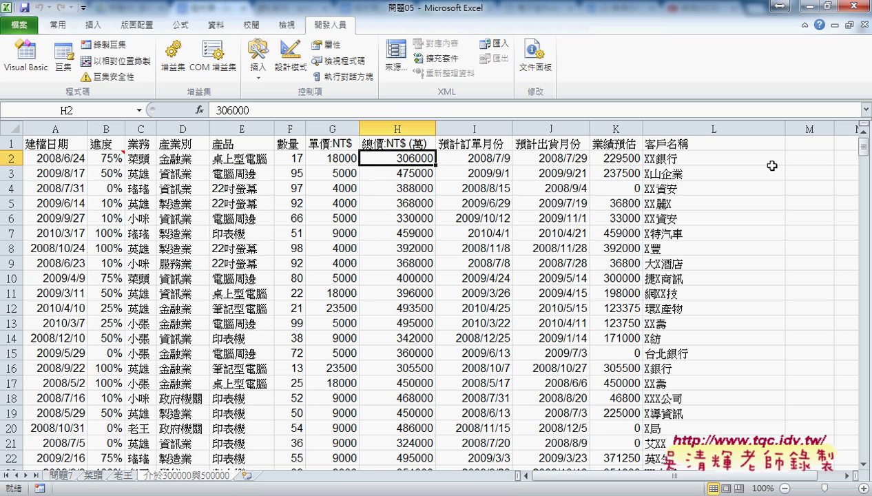
On sheet 問題7, run the 篩選建檔日期 macro with start date 2008/1/1 and end date 2008/3/31
left_click(72, 475)
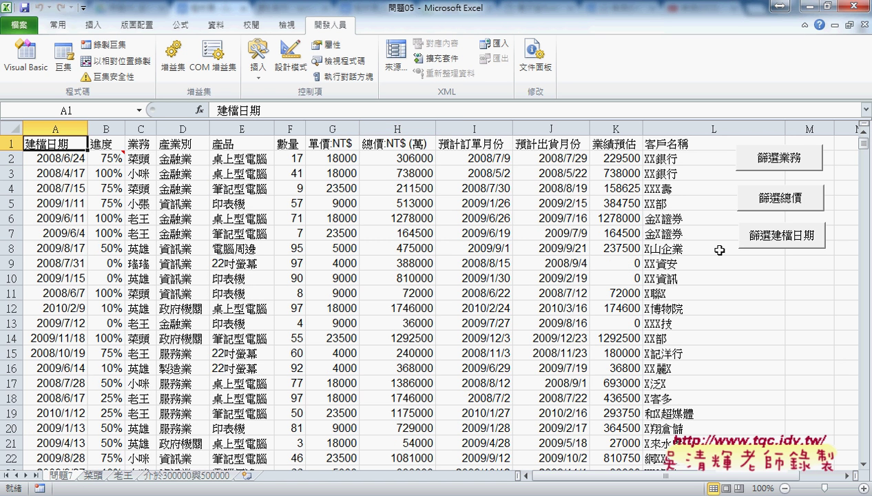
left_click(780, 239)
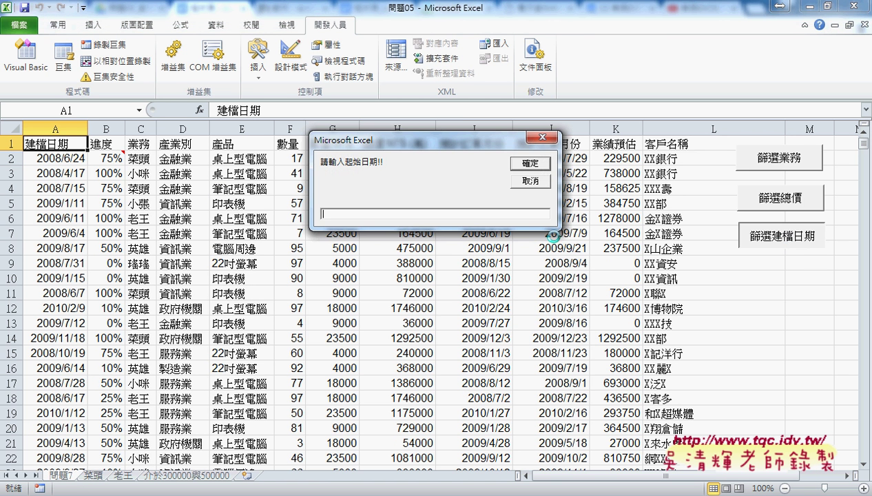
type("2008/")
type("1/1")
key("Return")
type("200")
type("8/3")
type("/31")
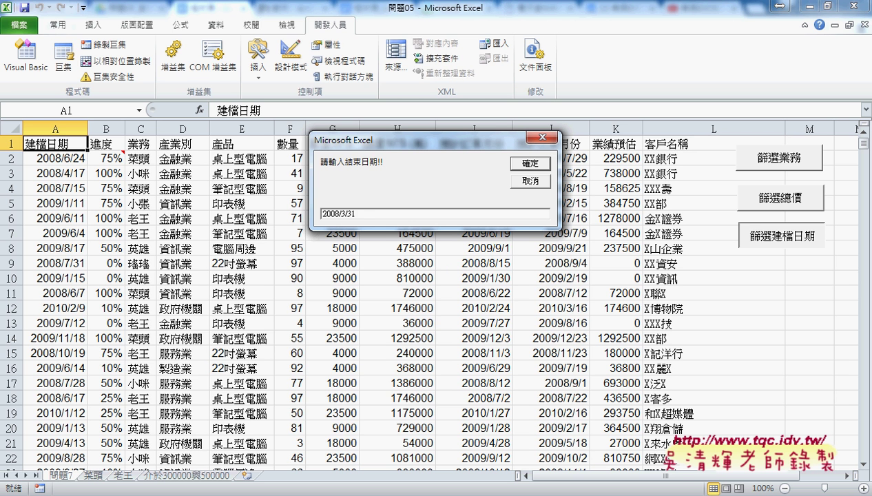
left_click(537, 170)
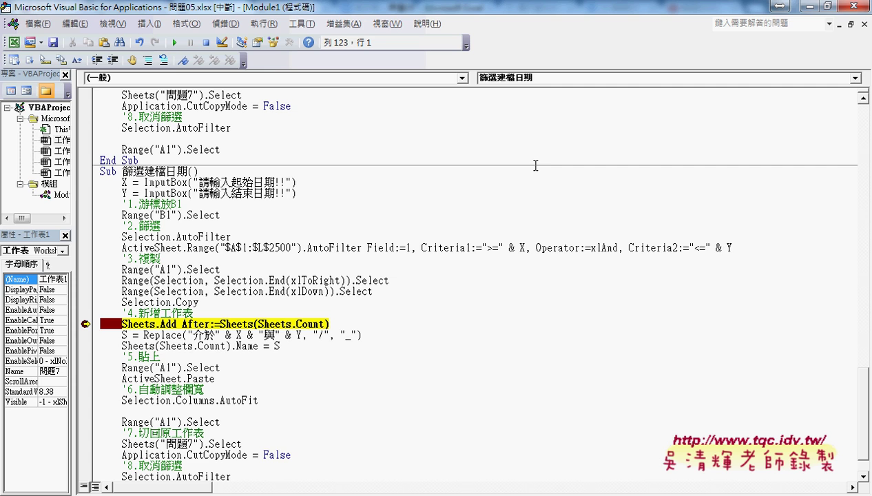
Step the paused macro past Sheets.Add with F8, adding blank sheet 工作表22
double_click(361, 9)
left_click_drag(408, 28, 430, 31)
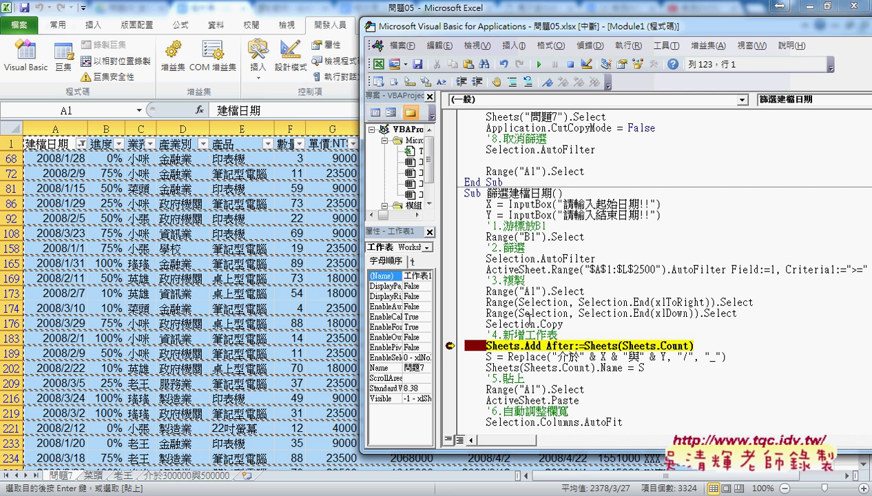
key("F8")
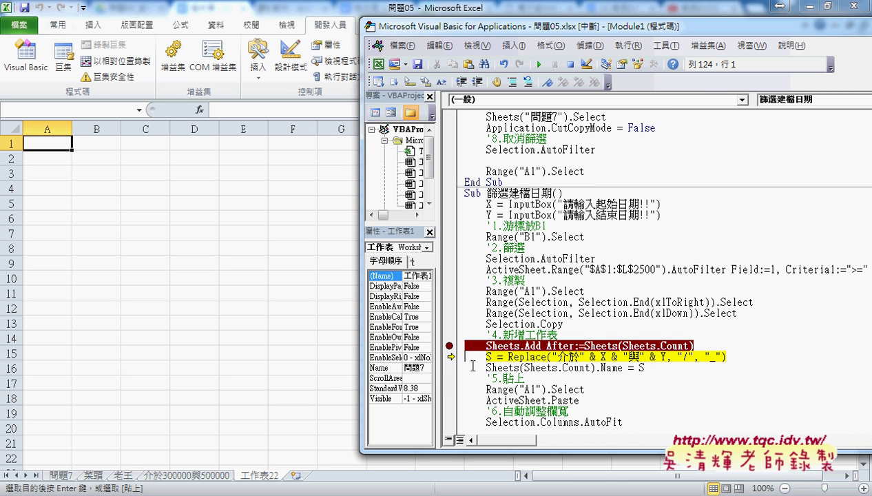
key("F8")
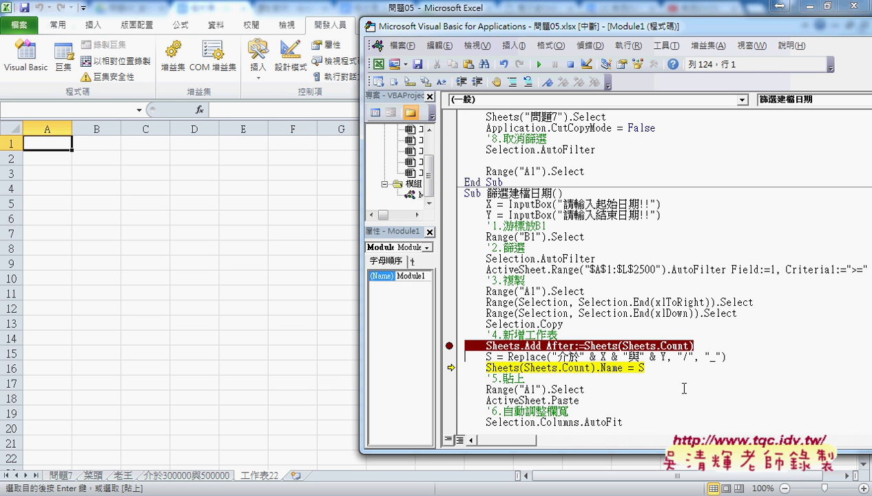
Move execution back to the S = Replace line and replace its arguments with an opening parenthesis
left_click_drag(451, 366, 451, 356)
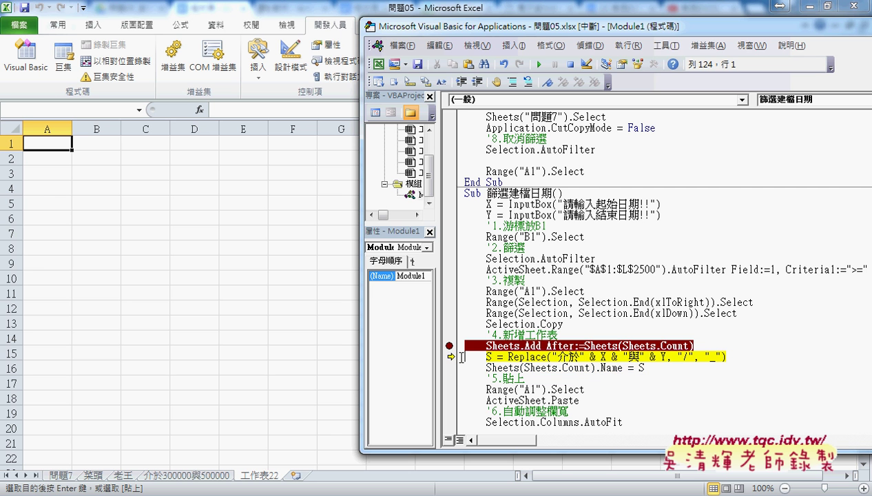
left_click(573, 357)
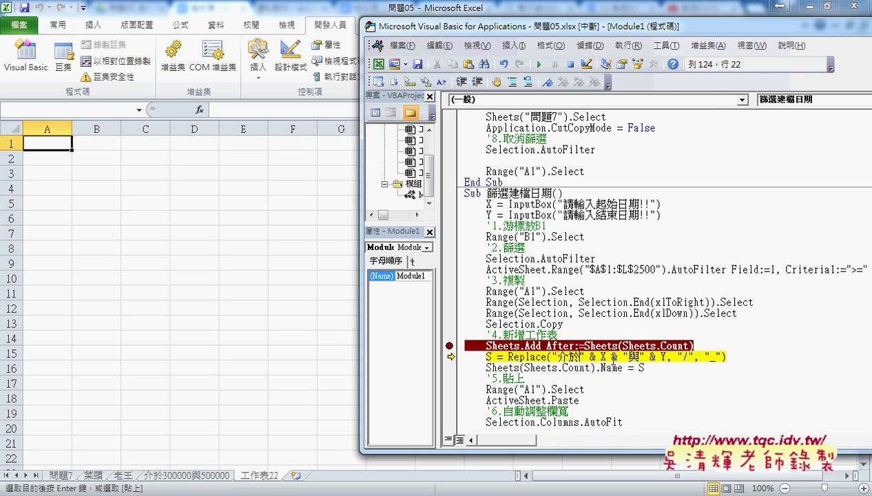
left_click(487, 357)
mouse_move(487, 355)
left_click_drag(552, 357, 721, 357)
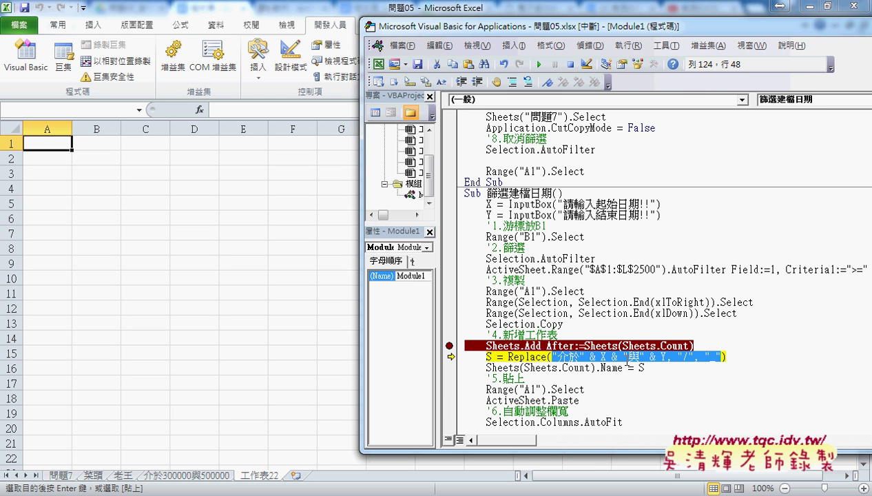
left_click(615, 358)
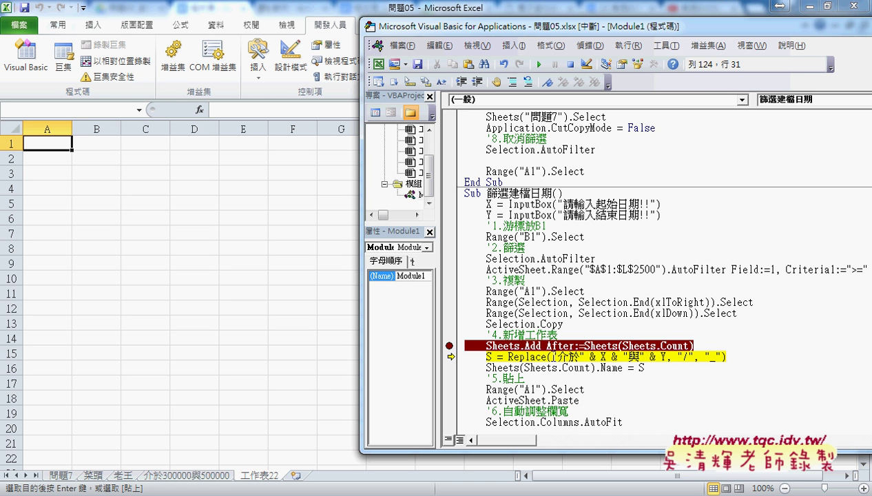
left_click(538, 358)
left_click(536, 357)
left_click_drag(547, 357, 777, 359)
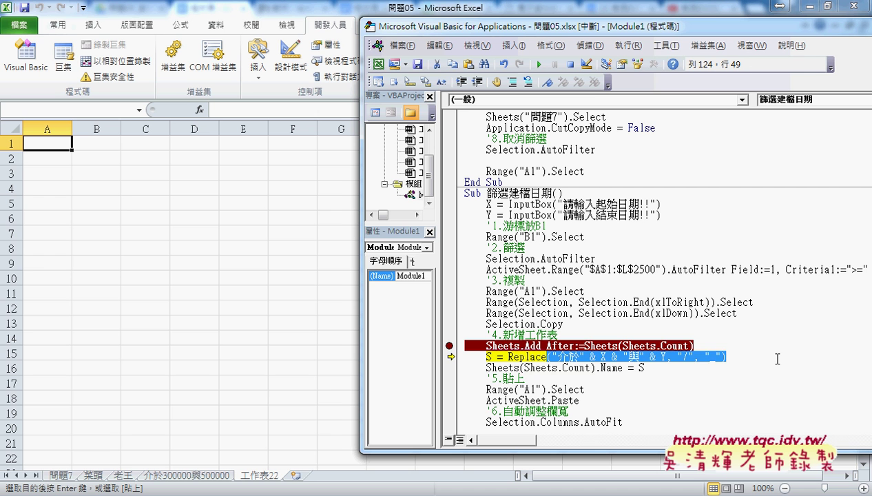
type("(")
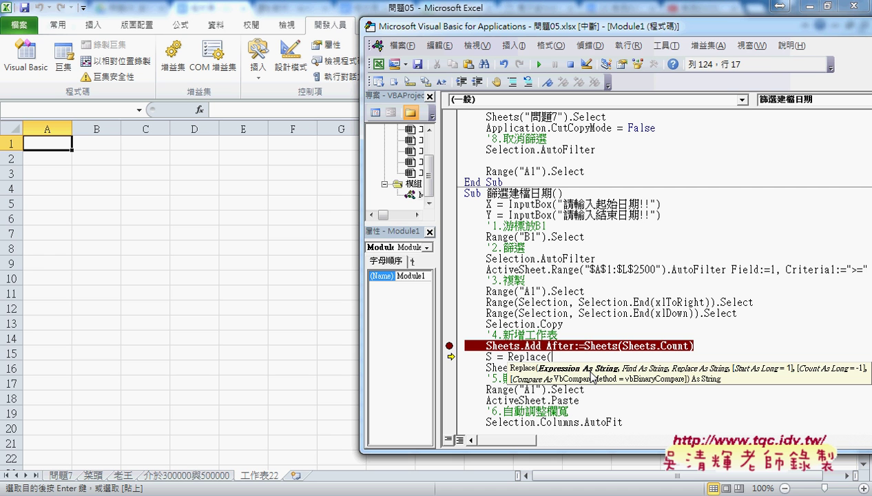
Erase the unfinished Replace( call and type vba.re so IntelliSense offers Replace
key("BackSpace")
key("BackSpace")
key("BackSpace")
key("BackSpace")
key("BackSpace")
key("BackSpace")
key("BackSpace")
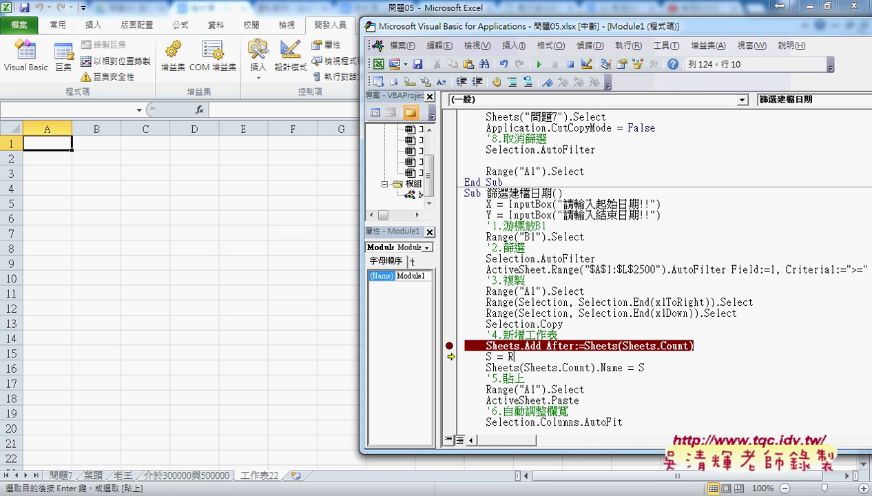
key("BackSpace")
type("ㄅ")
type("vba")
type(".")
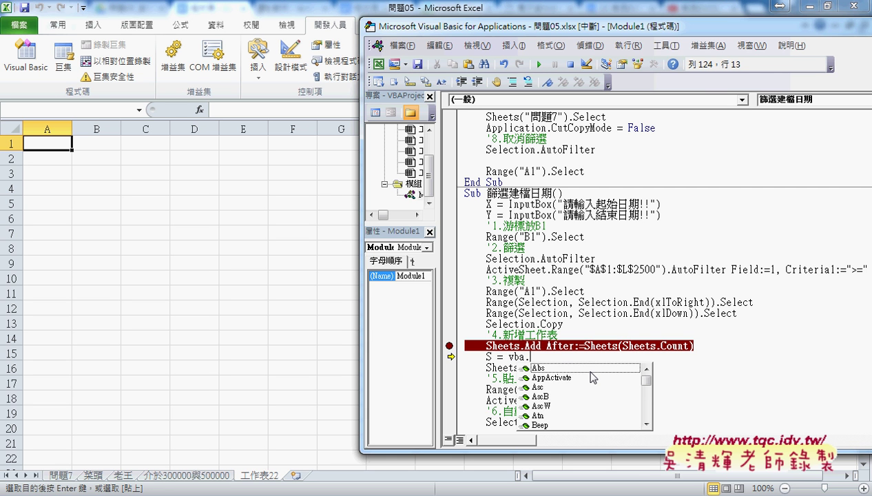
type("r")
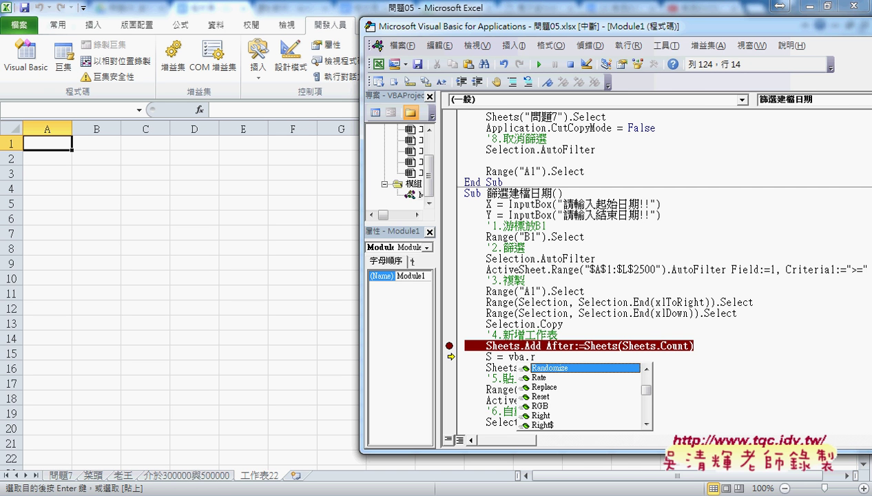
type("e")
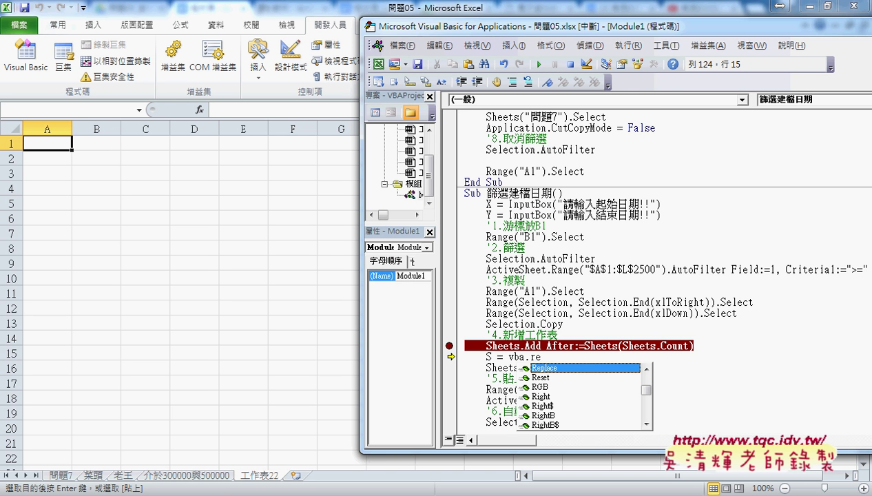